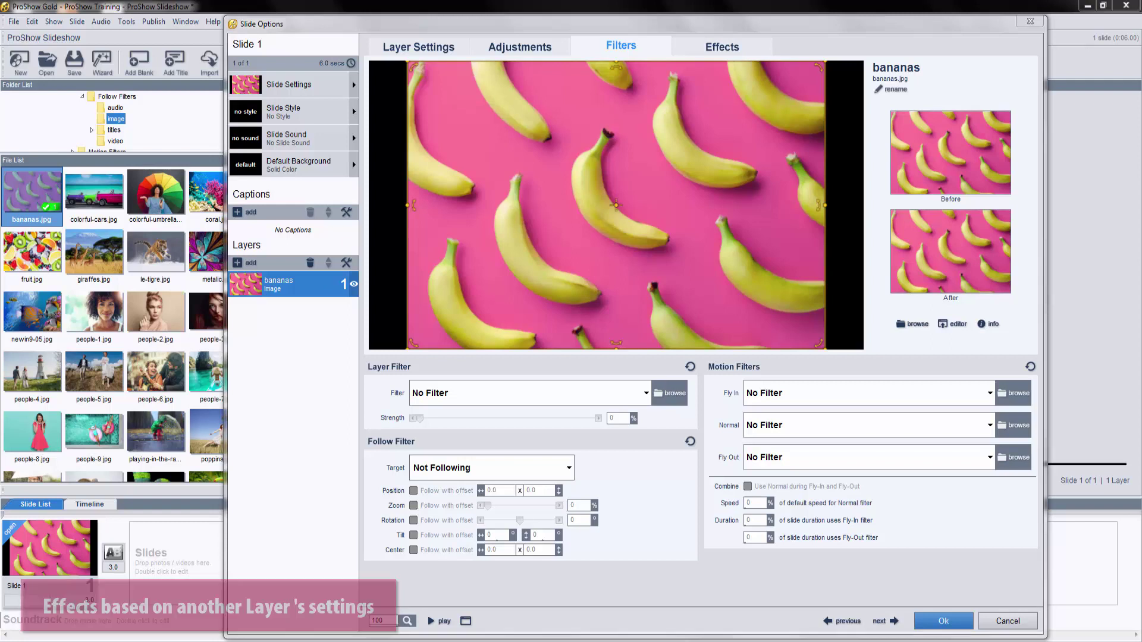
Add fruit.jpg as a layer, move it above the bananas layer and select it
drag(32, 253, 286, 295)
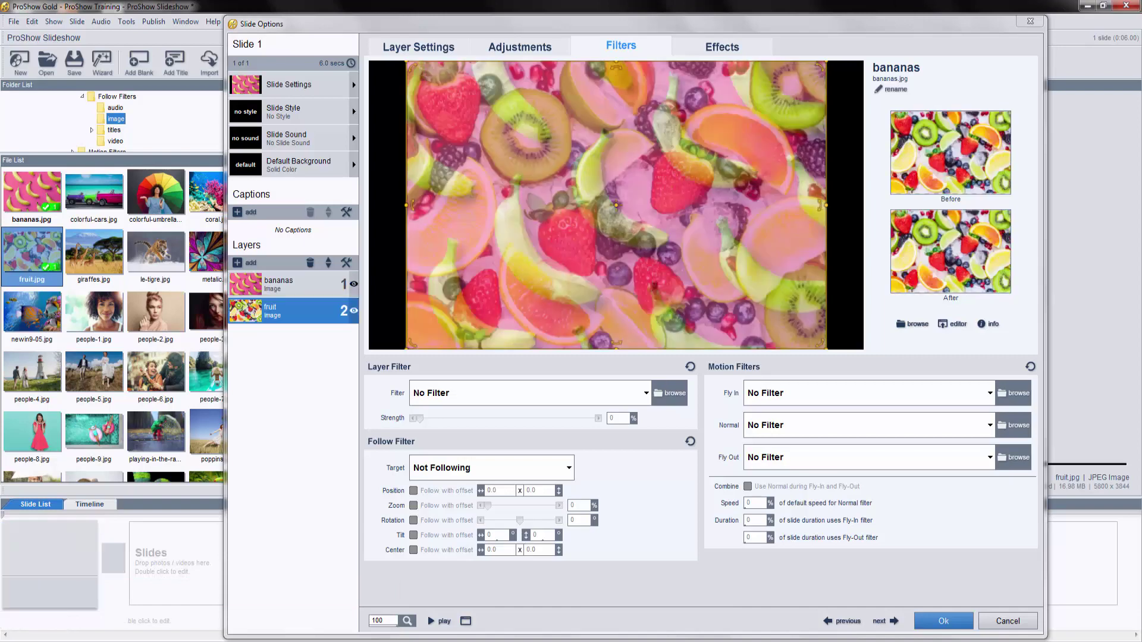
click(328, 260)
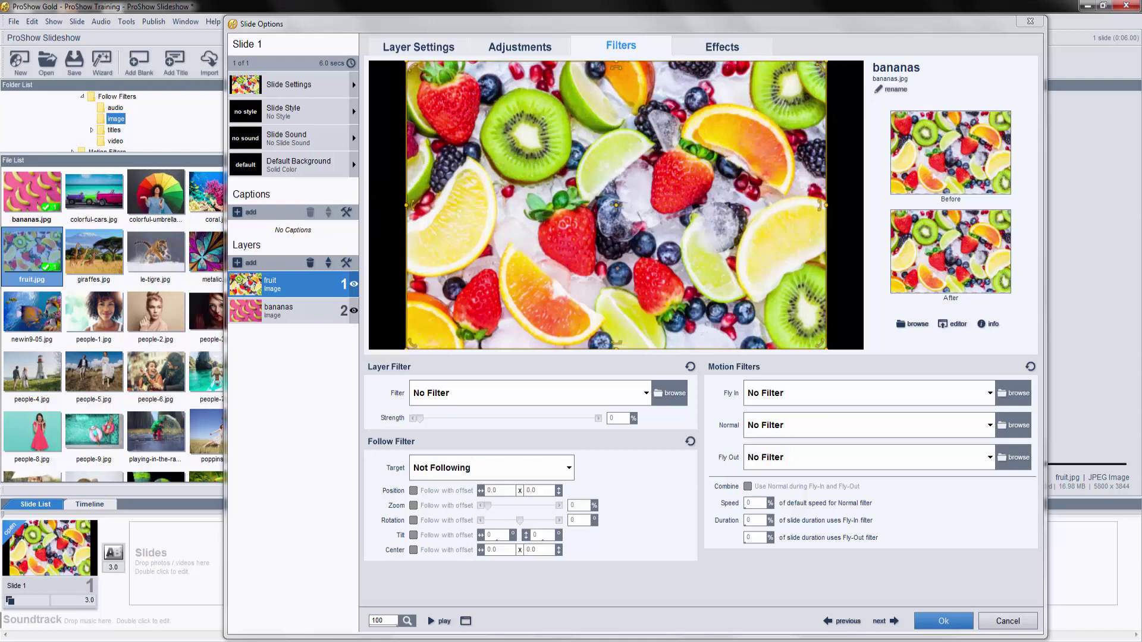
click(294, 284)
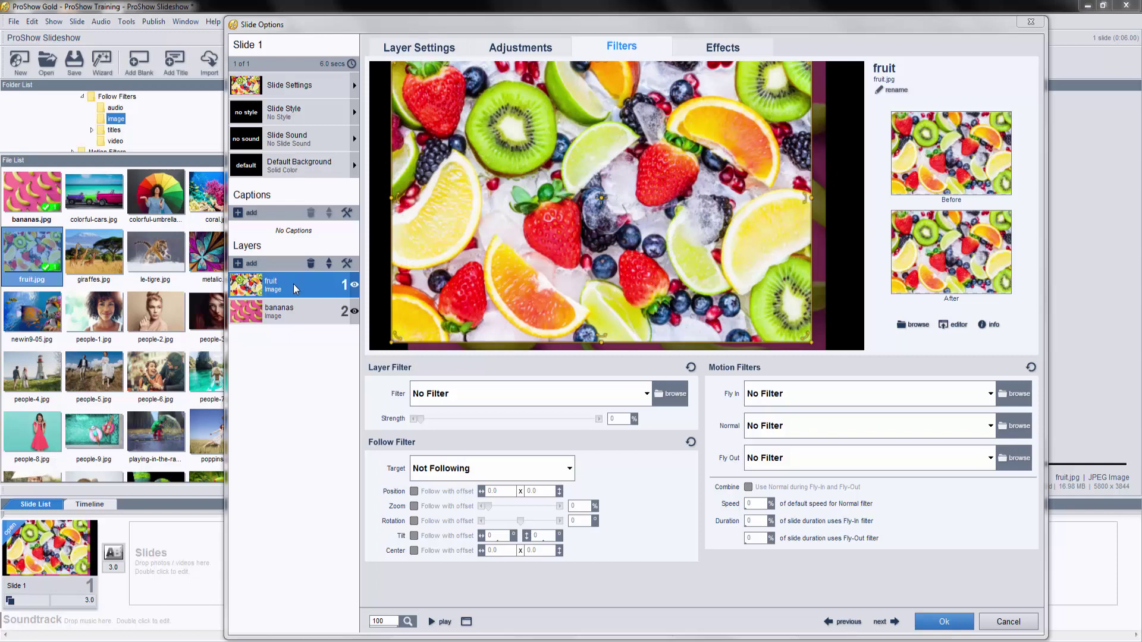
Zoom the fruit layer to 45%, move it to the top-left (-28 x -20) and tilt it slightly
click(425, 52)
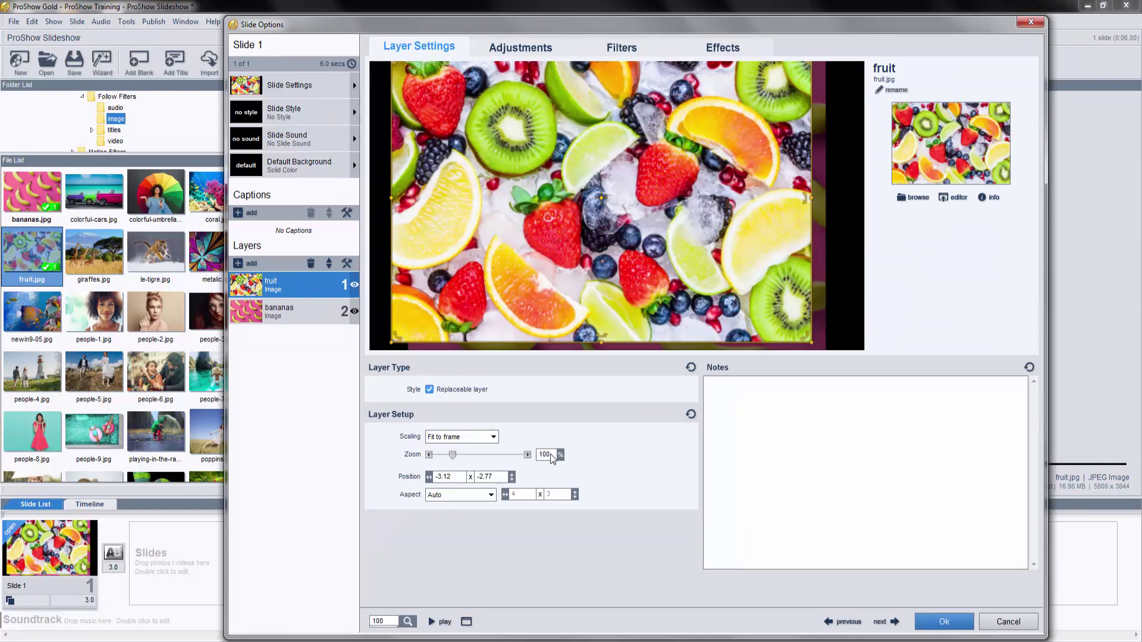
drag(553, 459, 535, 455)
text(45)
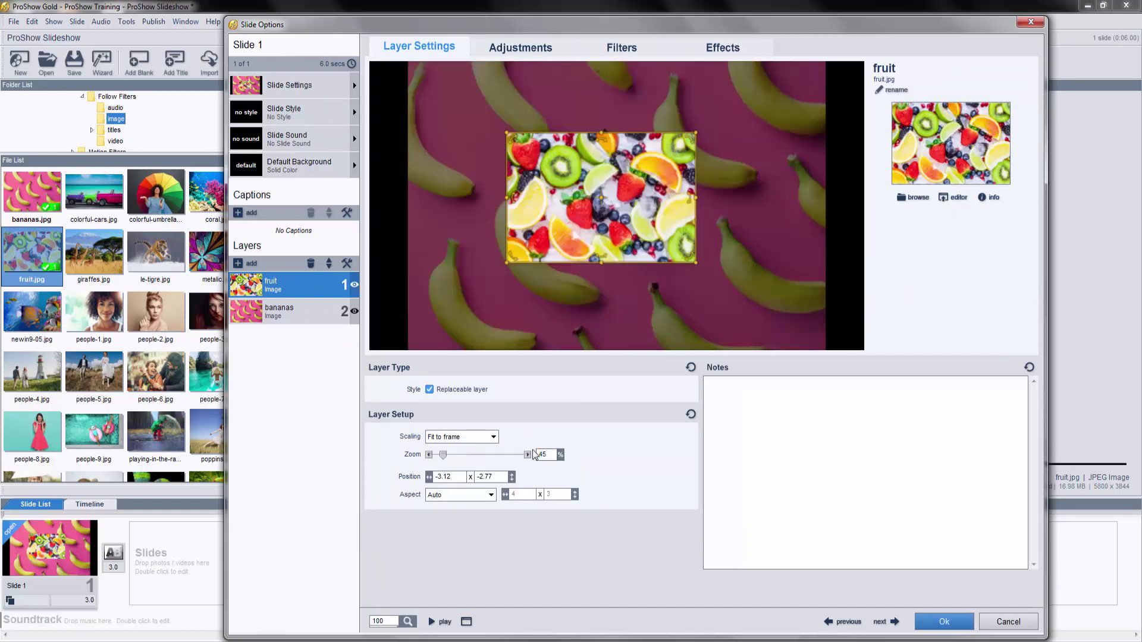
drag(617, 218, 492, 158)
drag(386, 197, 396, 210)
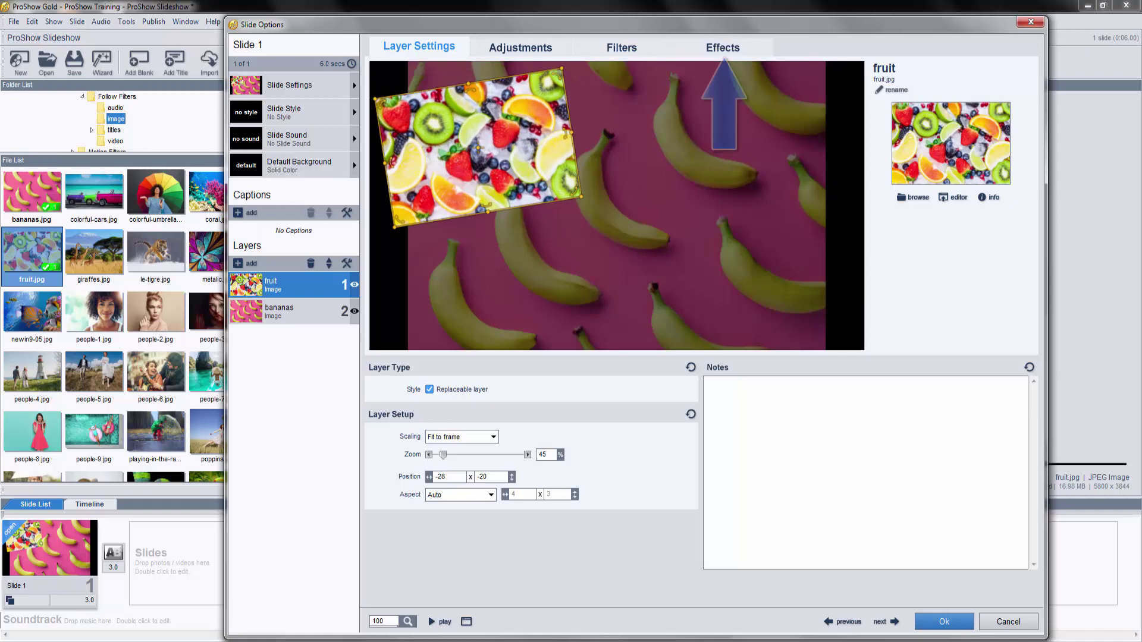
On the fruit layer's ending position, move it toward the centre, rotate it and set zoom to 90
click(723, 48)
click(799, 178)
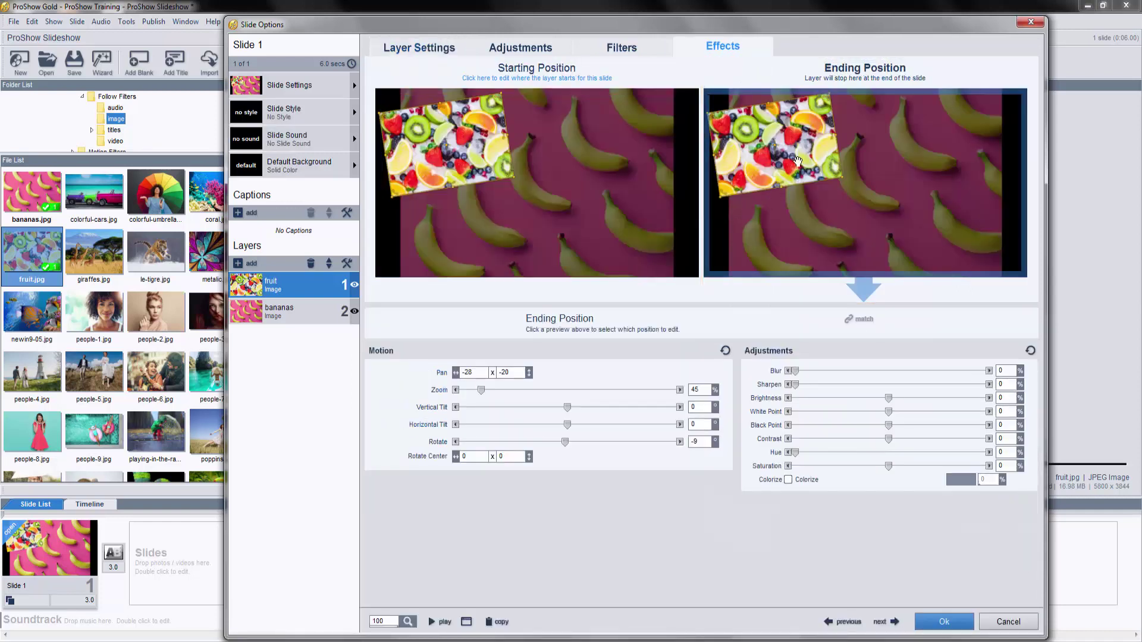
mouse_move(837, 174)
mouse_down()
mouse_move(900, 199)
mouse_move(890, 219)
mouse_up()
drag(699, 390, 690, 391)
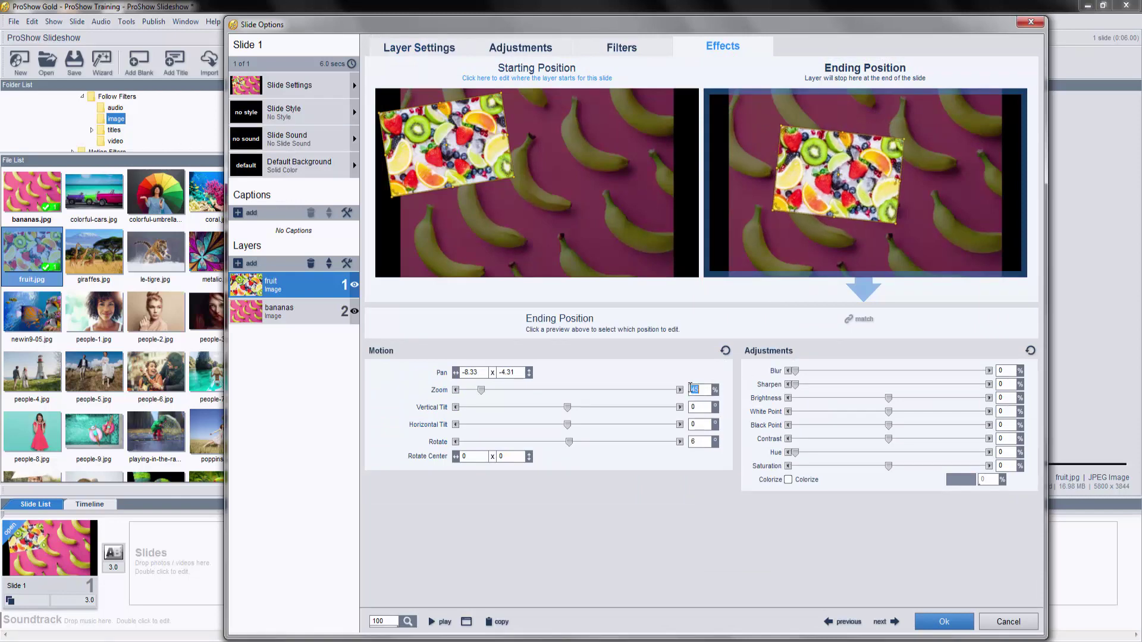
text(90)
Set the fruit layer's ending pan to 1 x -2 and rotation to 15, then preview
drag(483, 373, 450, 374)
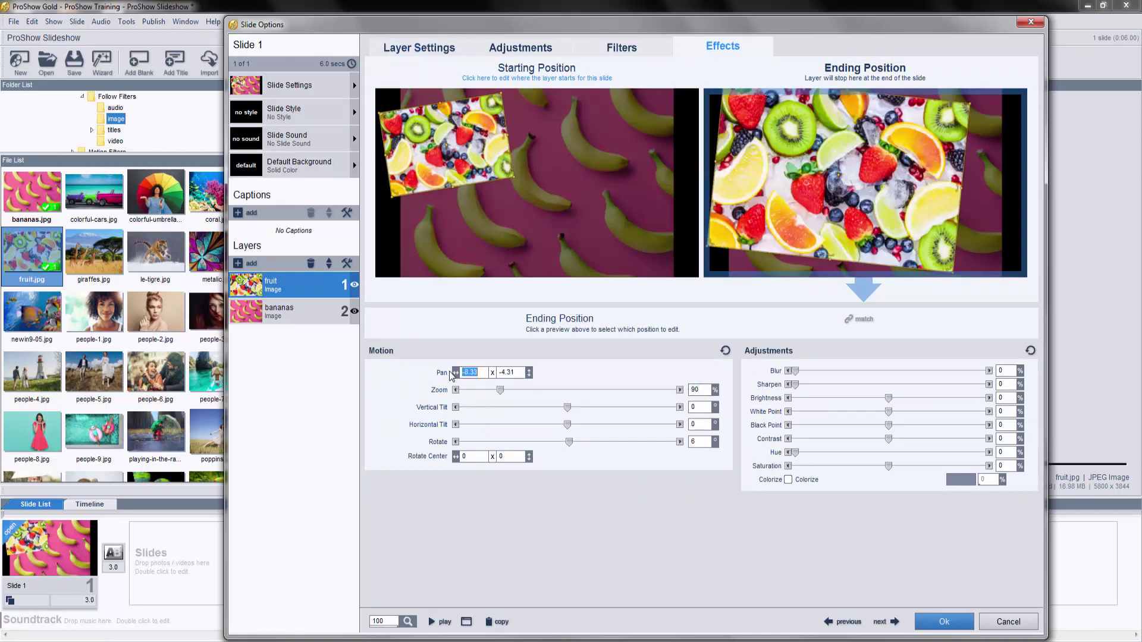
text(1)
key(Tab)
text(-2)
drag(698, 443, 666, 440)
text(15)
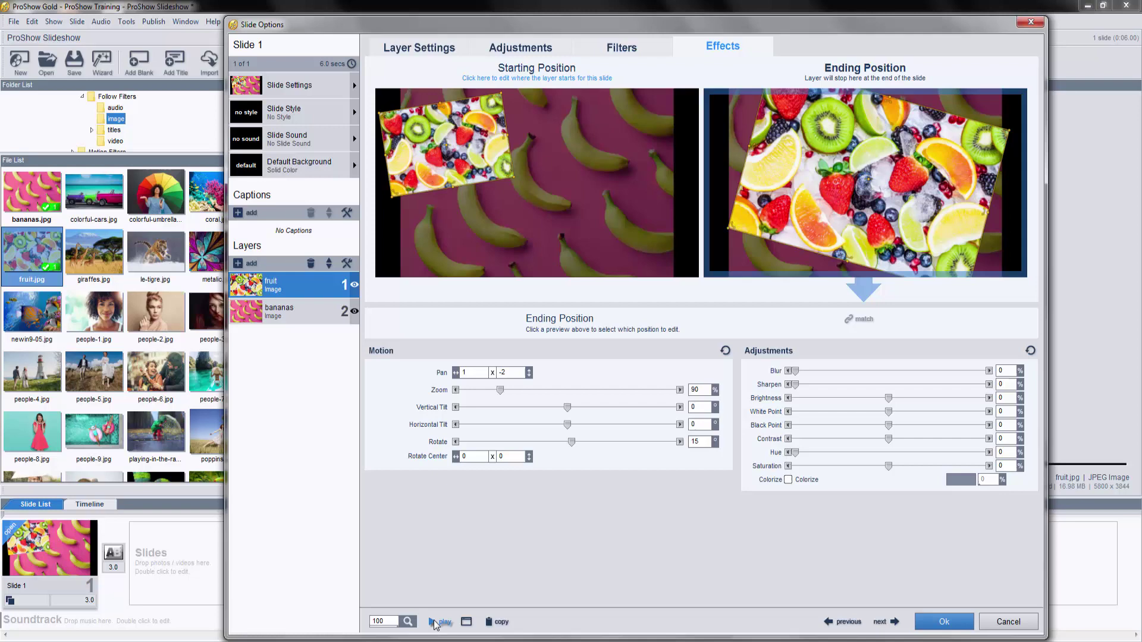
click(439, 622)
Set the bananas layer's Follow Filter target to fruit with Position, Zoom, Rotation and Center ticked
click(293, 312)
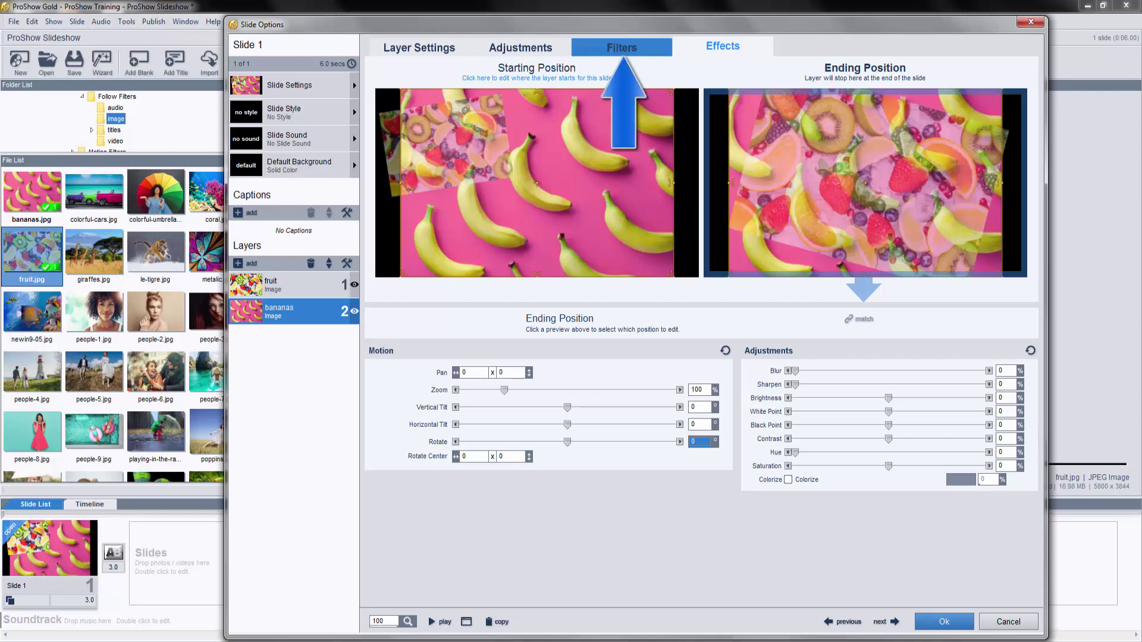
click(621, 48)
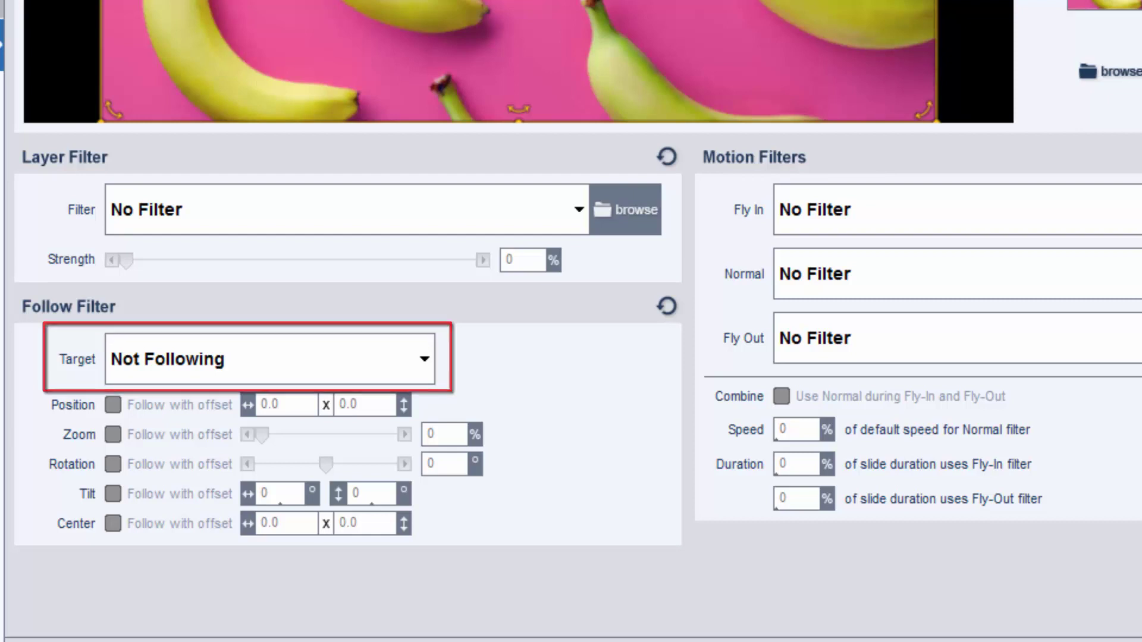
click(424, 359)
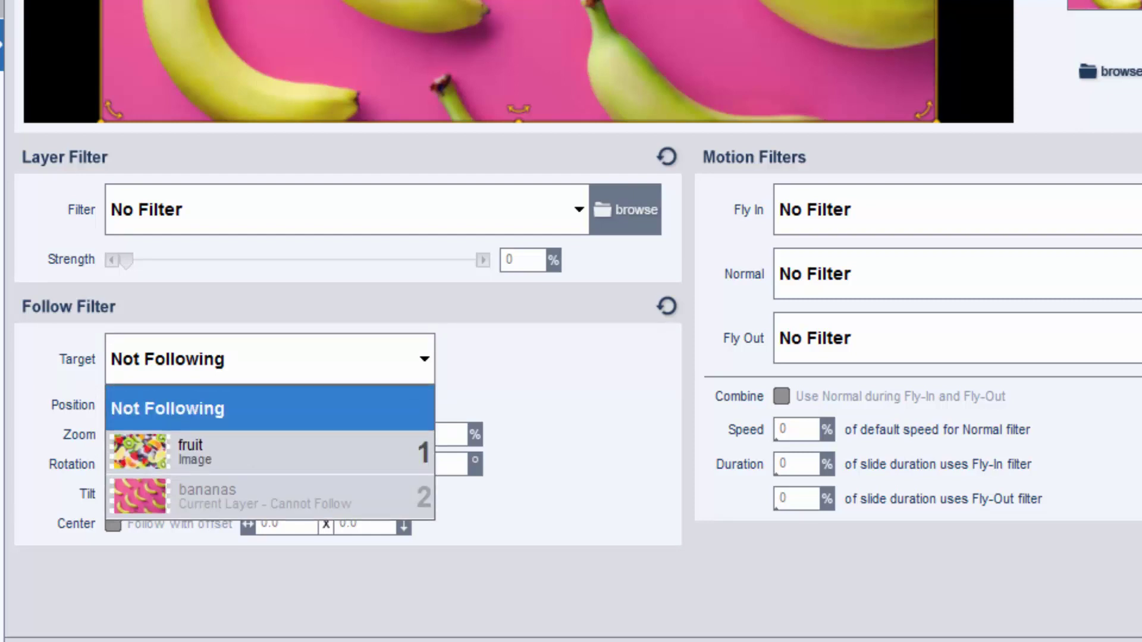
click(269, 453)
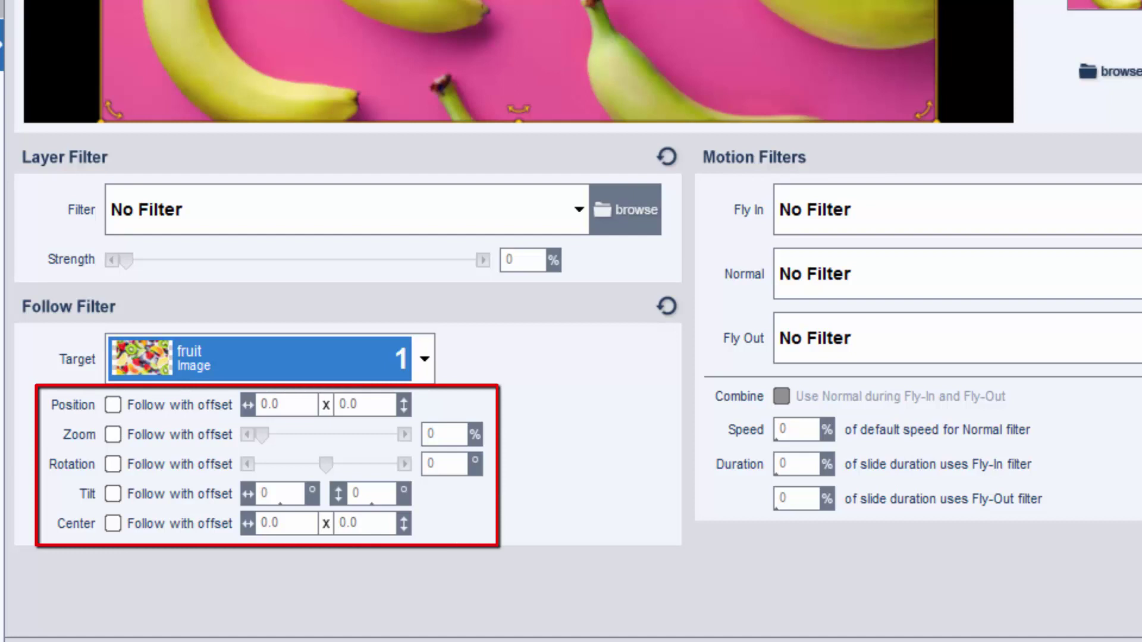
click(113, 405)
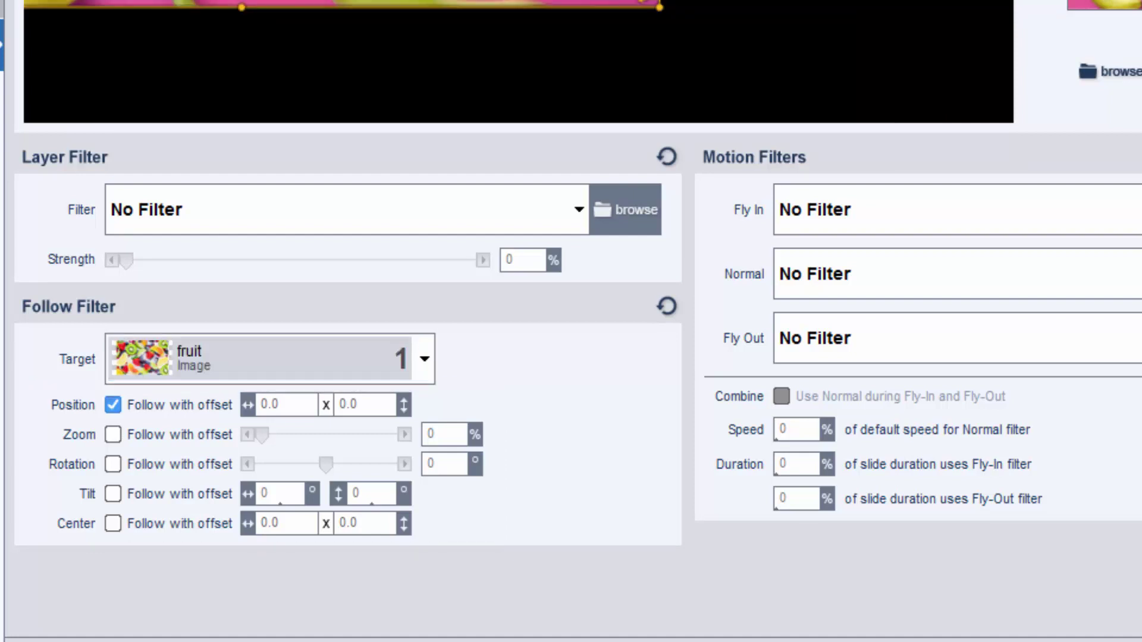
click(113, 435)
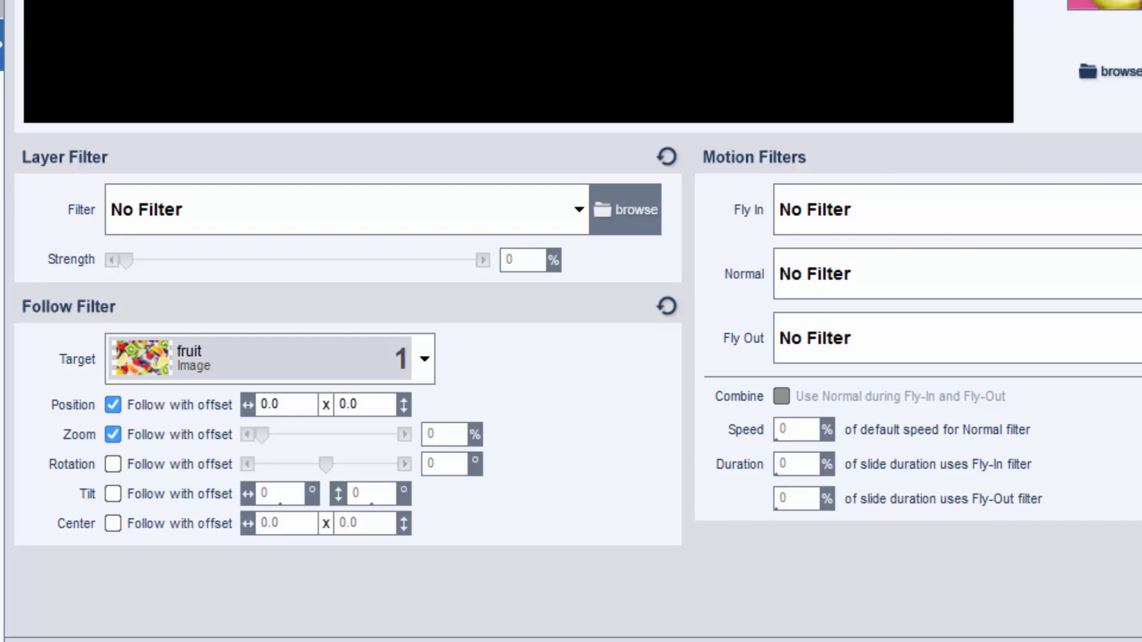
click(113, 465)
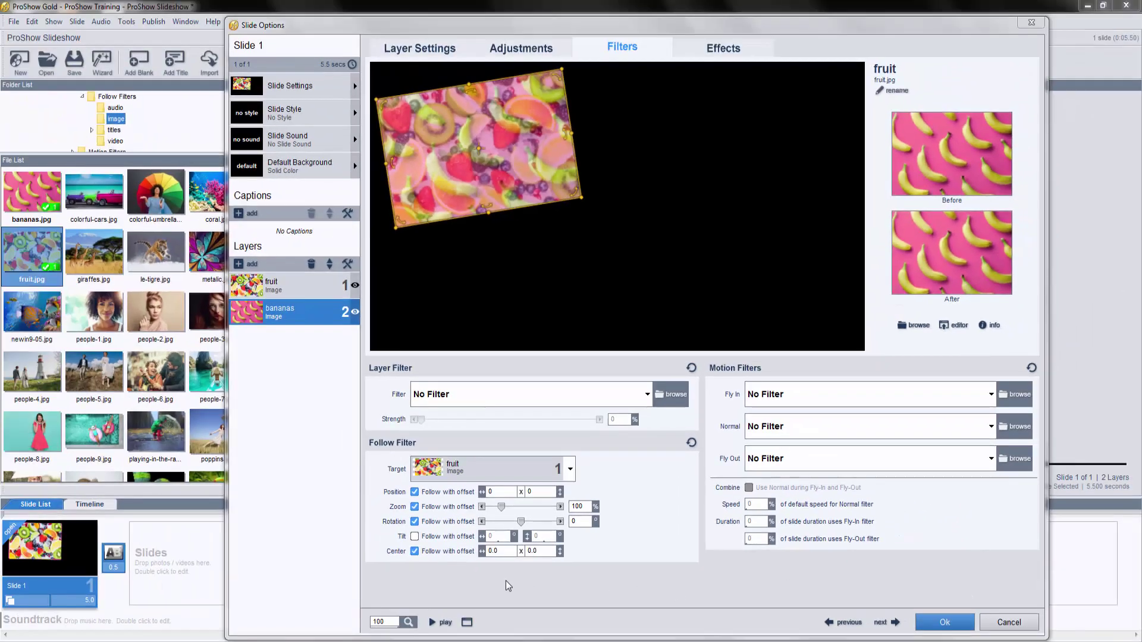
Preview the slide, then set the bananas layer's Follow Filter zoom offset to 200
click(436, 622)
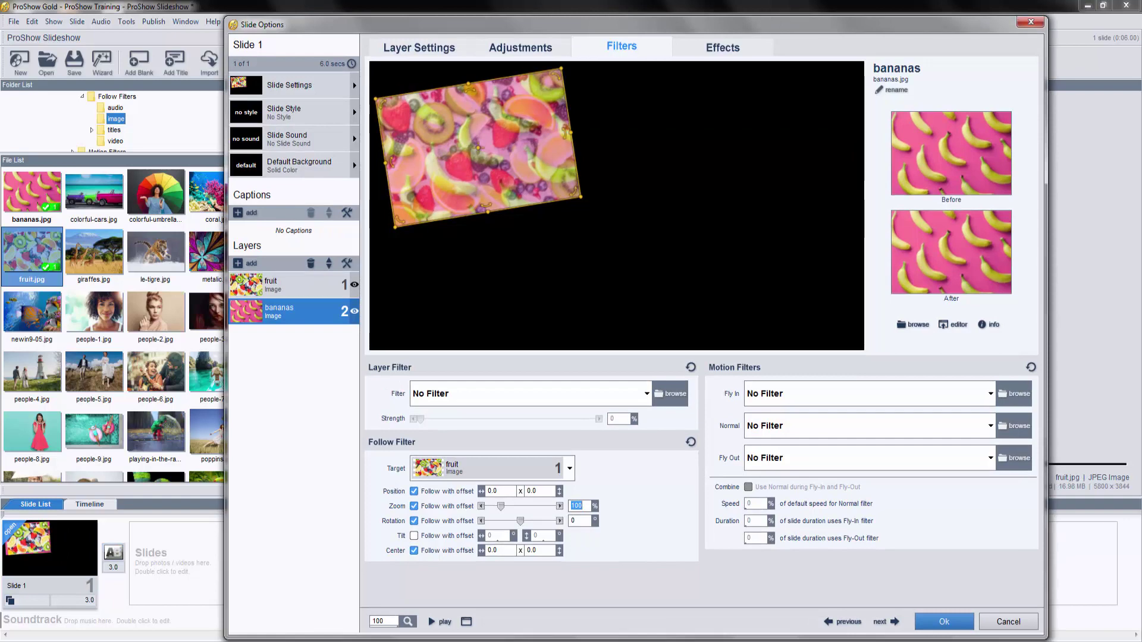
text(200)
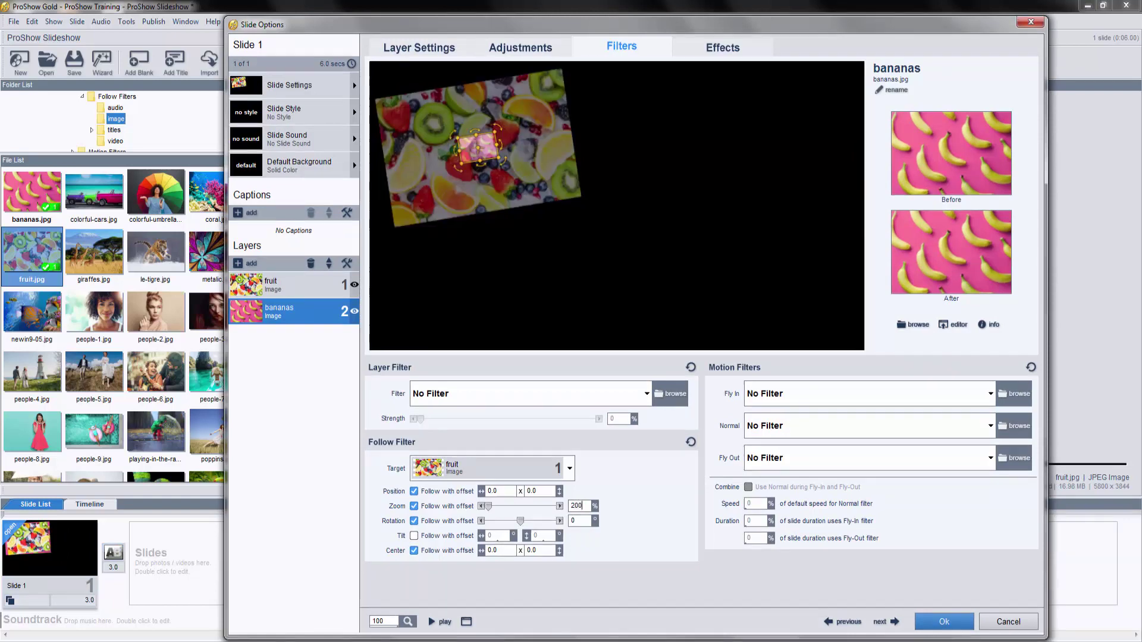
key(Return)
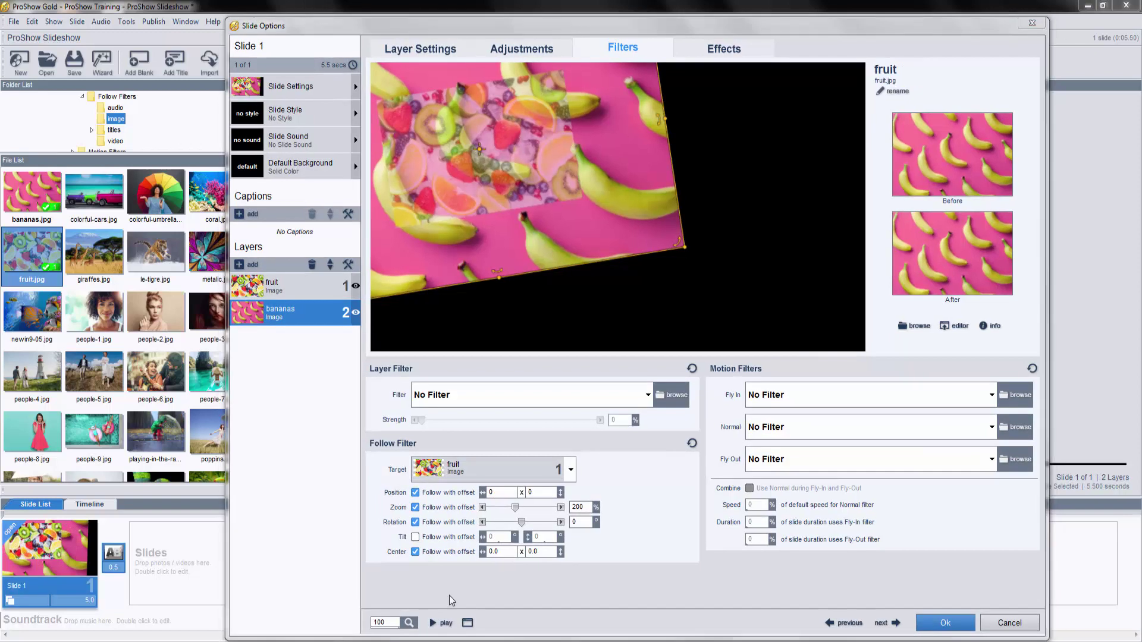
Test a rotation offset, reset it to 0, and replay with the 5.6 x 6.1 position offset
click(434, 622)
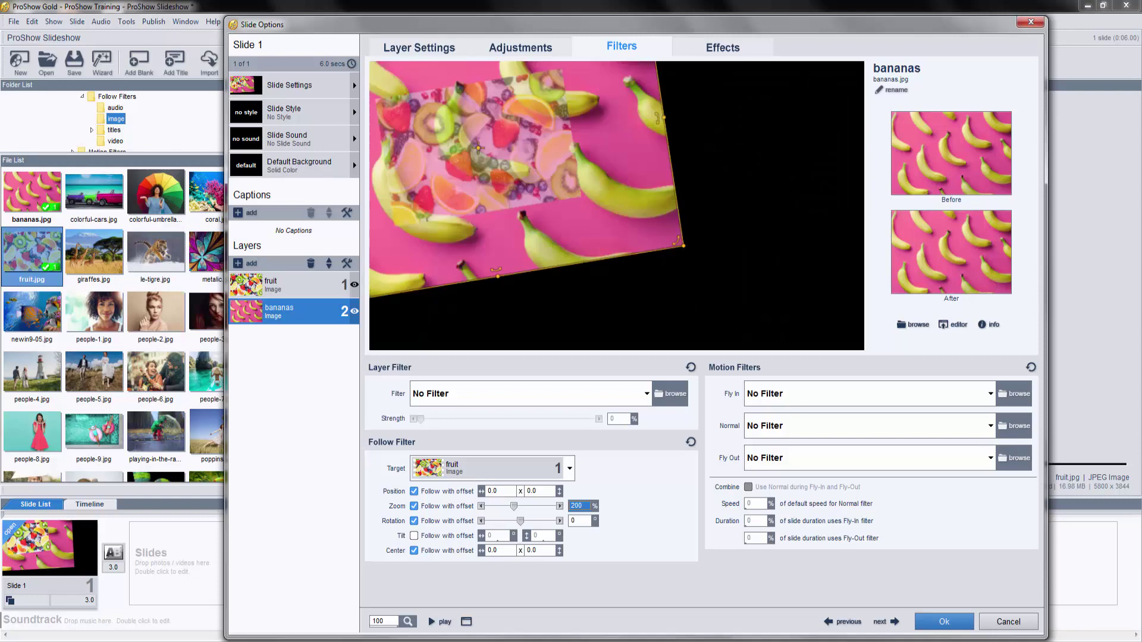
drag(520, 522, 511, 521)
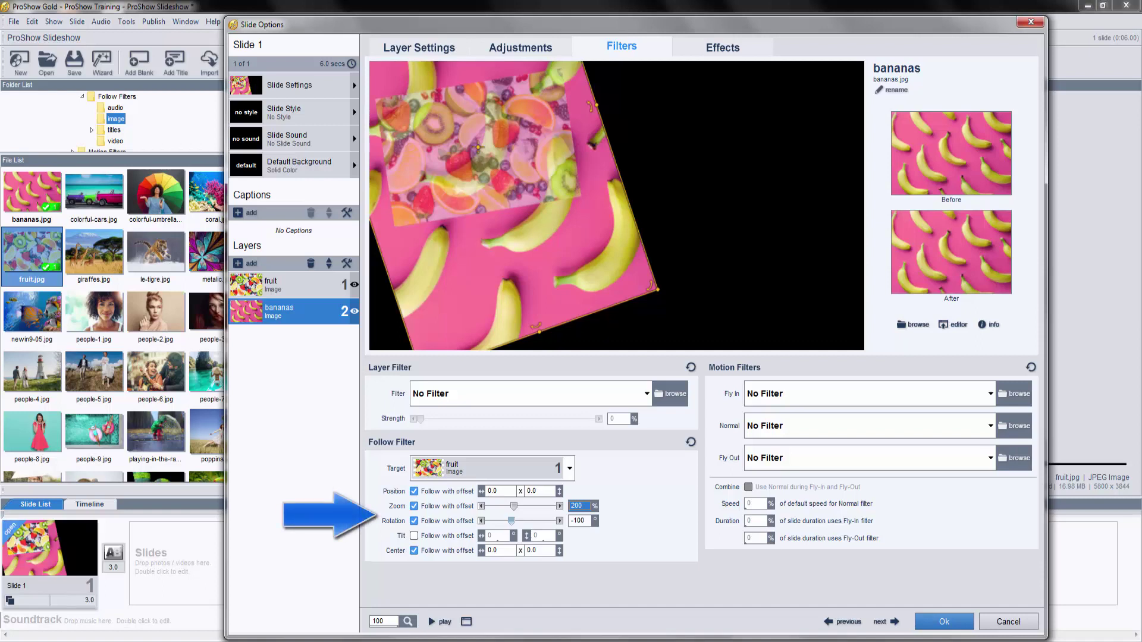
click(579, 521)
text(0)
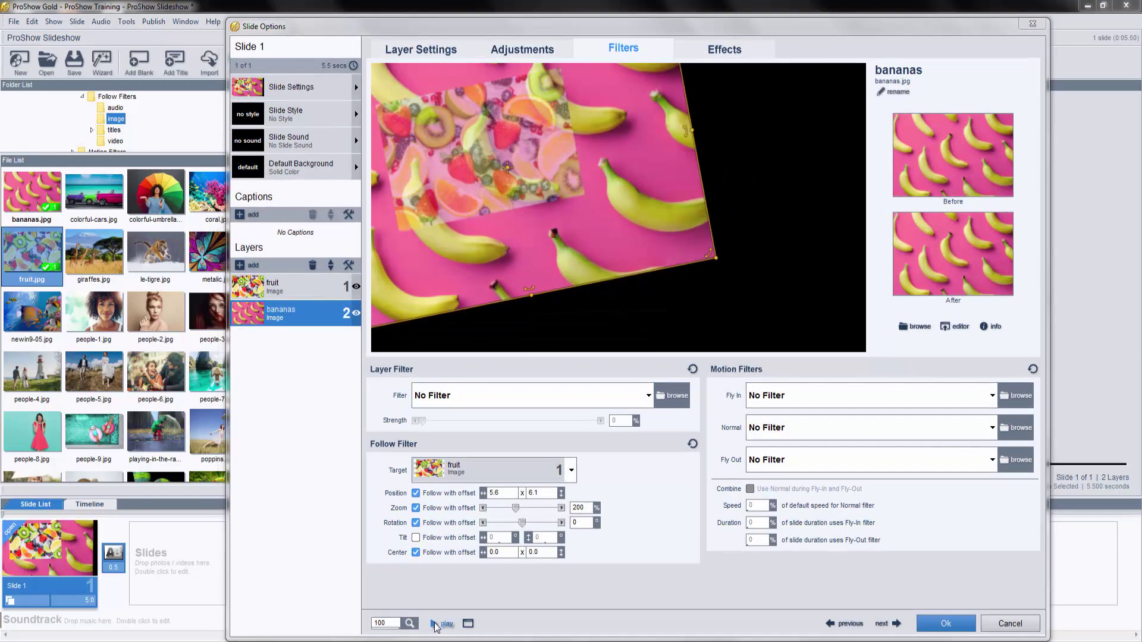
click(441, 623)
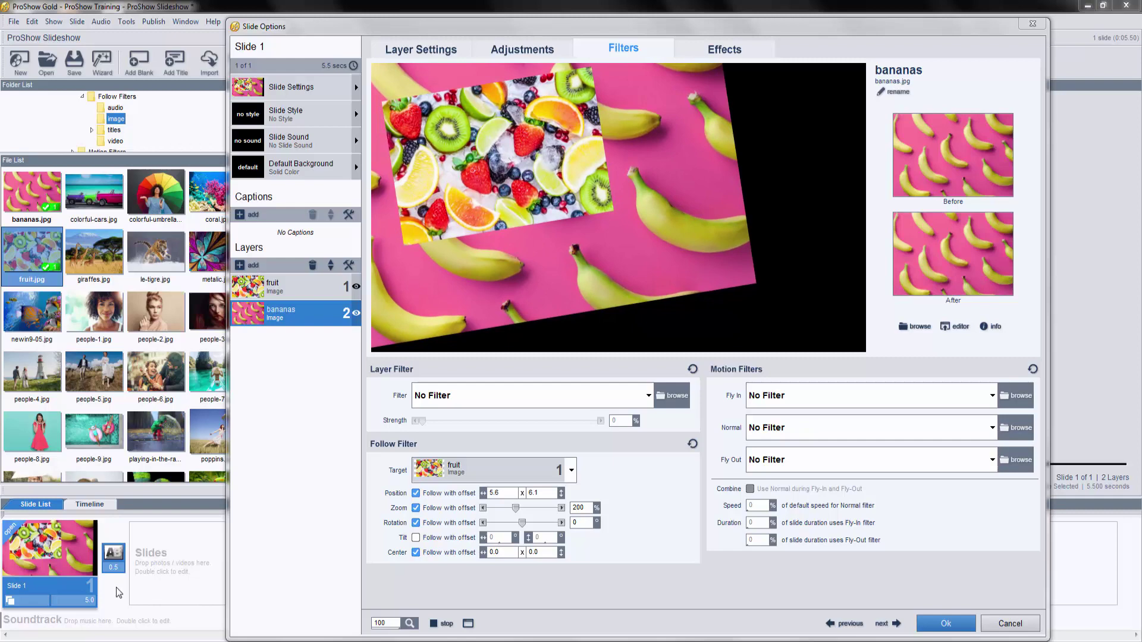